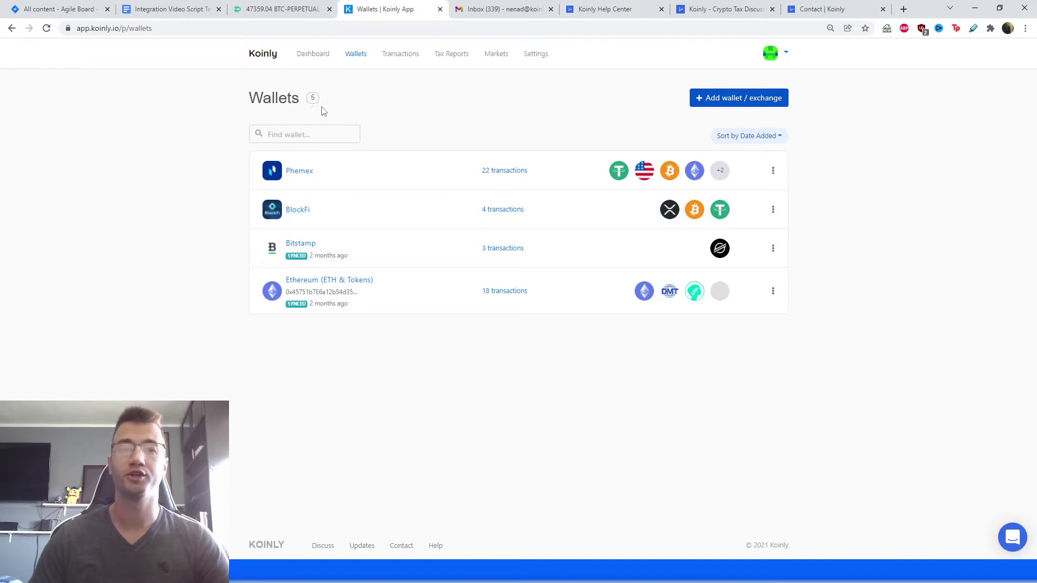
- Find Deribit via the 'der' wallet search and choose Setup auto-sync
{"action": "left_click", "coordinate": [708, 100]}
{"action": "left_click", "coordinate": [398, 107]}
{"action": "type", "text": "de"}
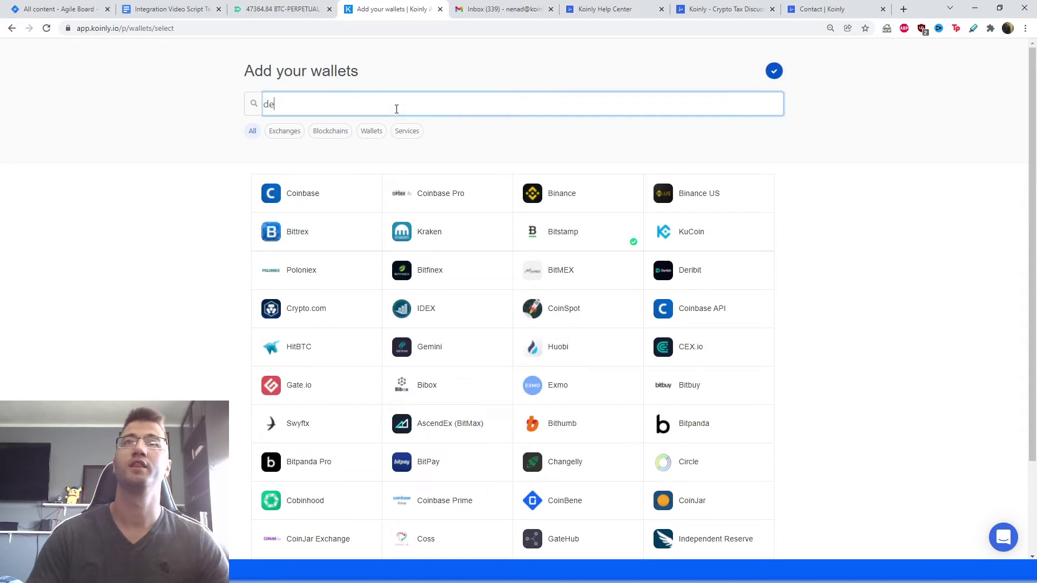
{"action": "type", "text": "r"}
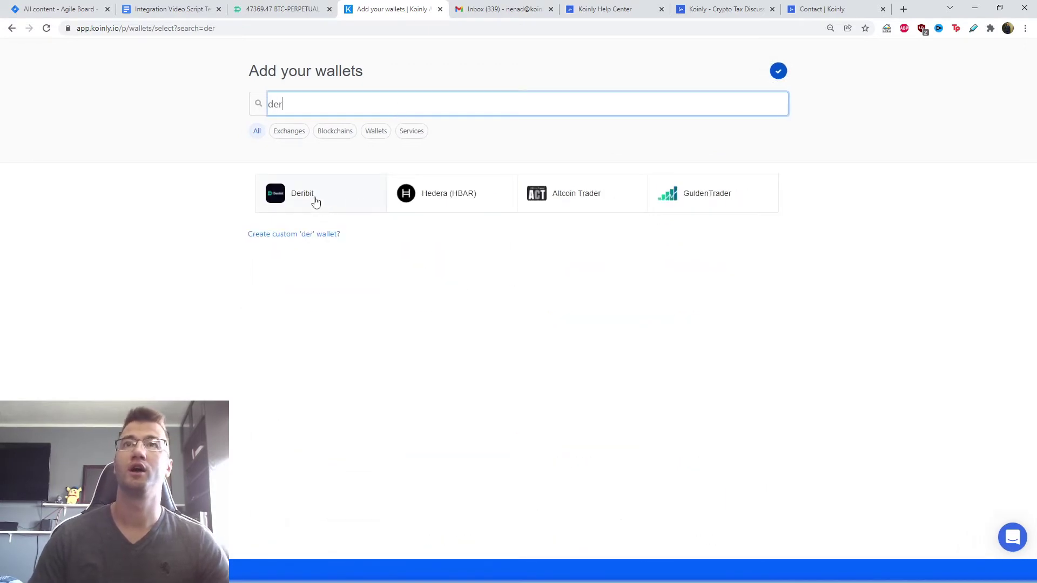
{"action": "left_click", "coordinate": [315, 200]}
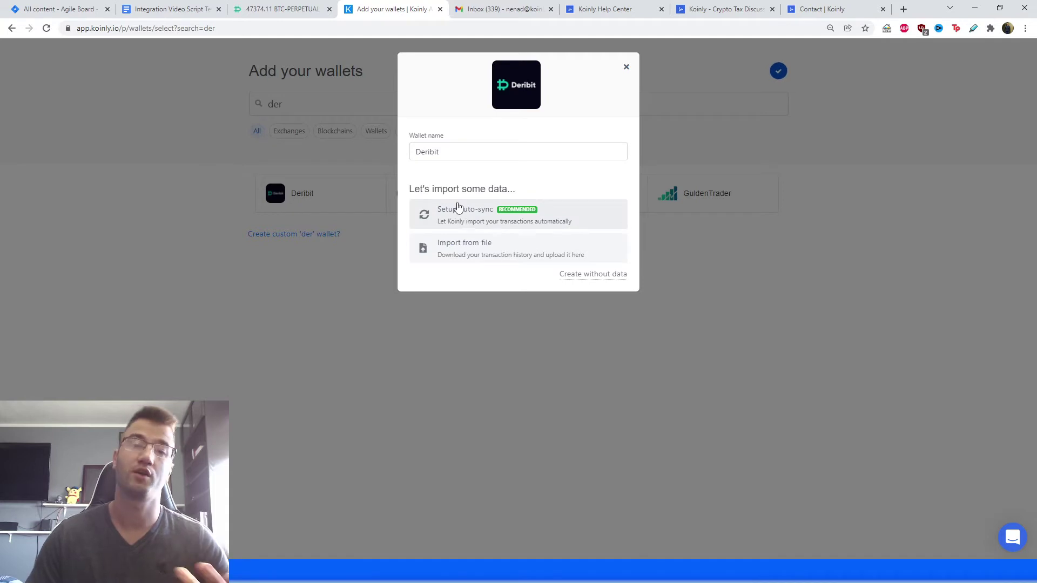
{"action": "left_click", "coordinate": [520, 218]}
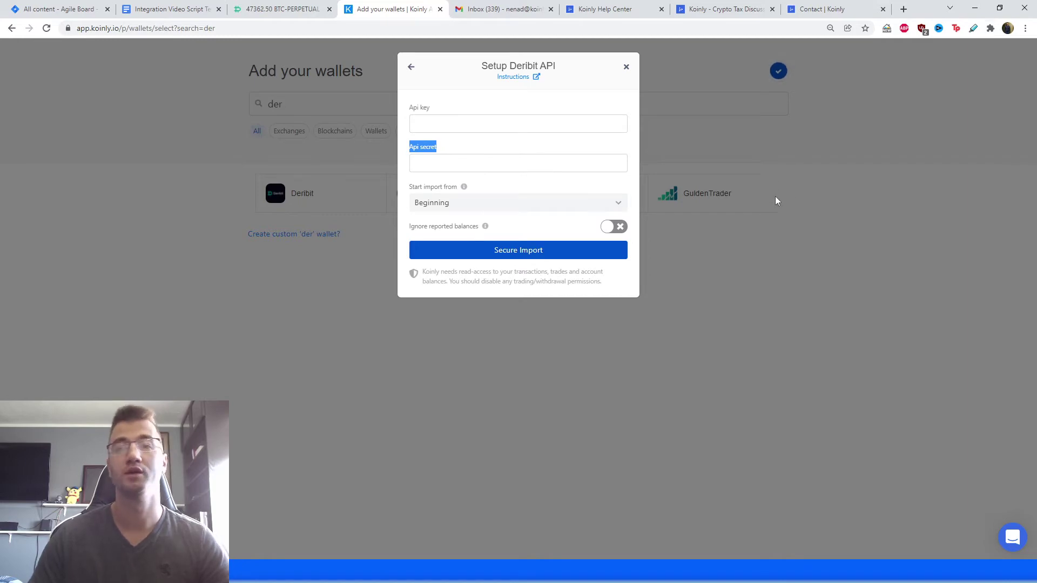
{"action": "key", "text": "ctrl+shift+Tab"}
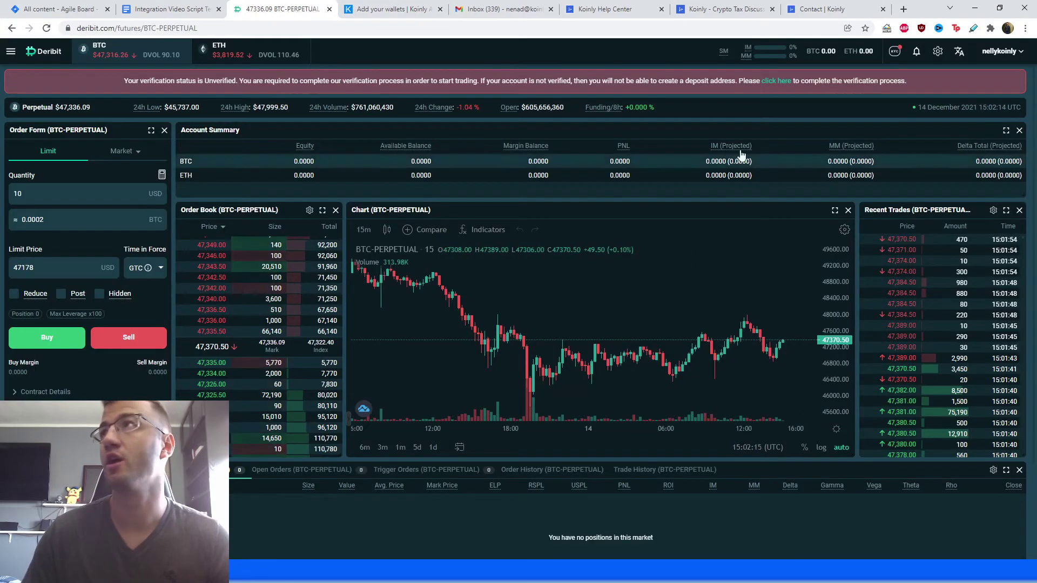
- Create a Deribit API key named 'koinly' with read-only Account permission
{"action": "left_click", "coordinate": [999, 52]}
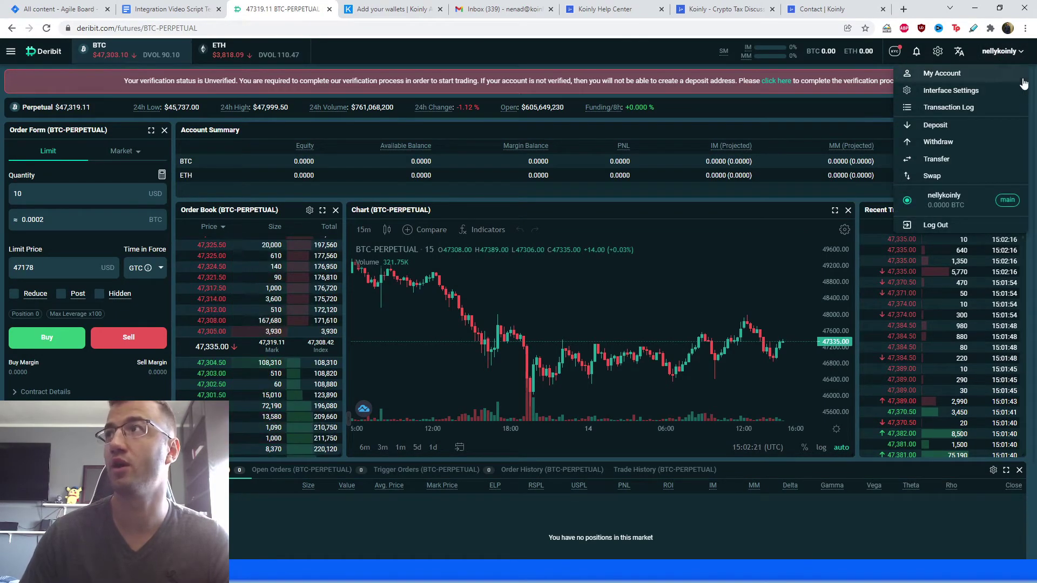
{"action": "left_click", "coordinate": [979, 79]}
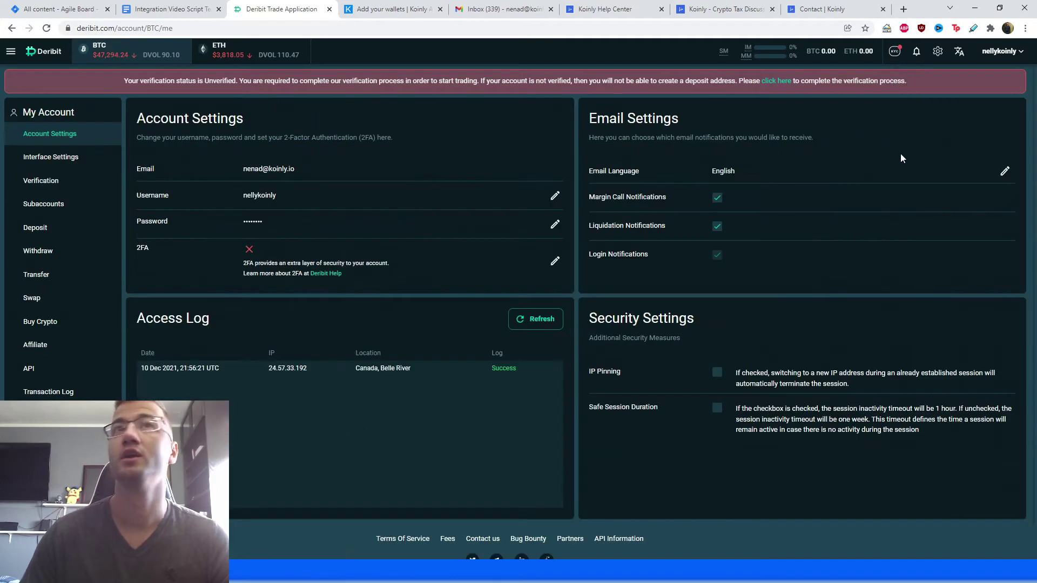
{"action": "left_click", "coordinate": [43, 373]}
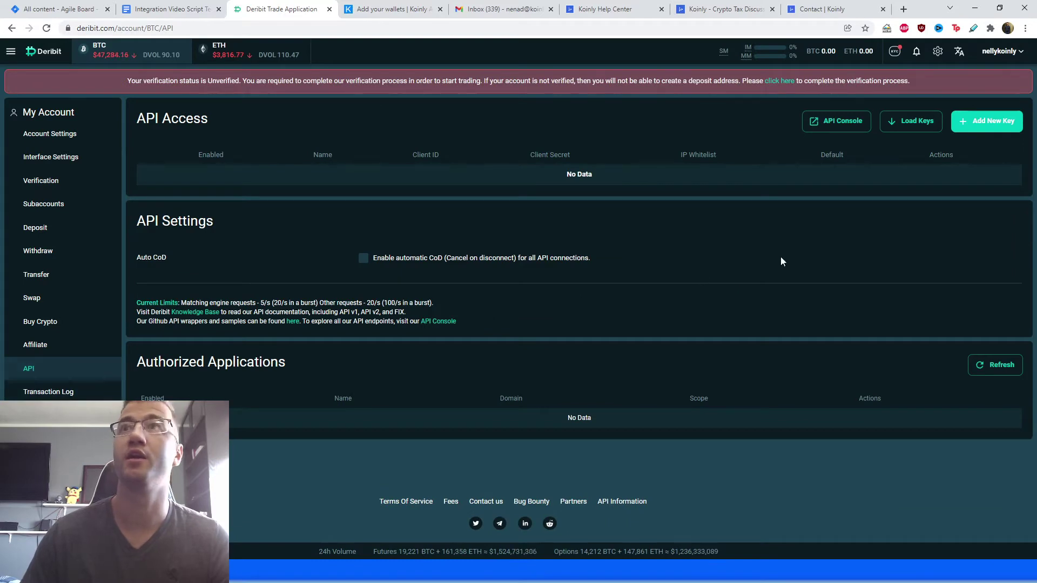
{"action": "left_click", "coordinate": [978, 122]}
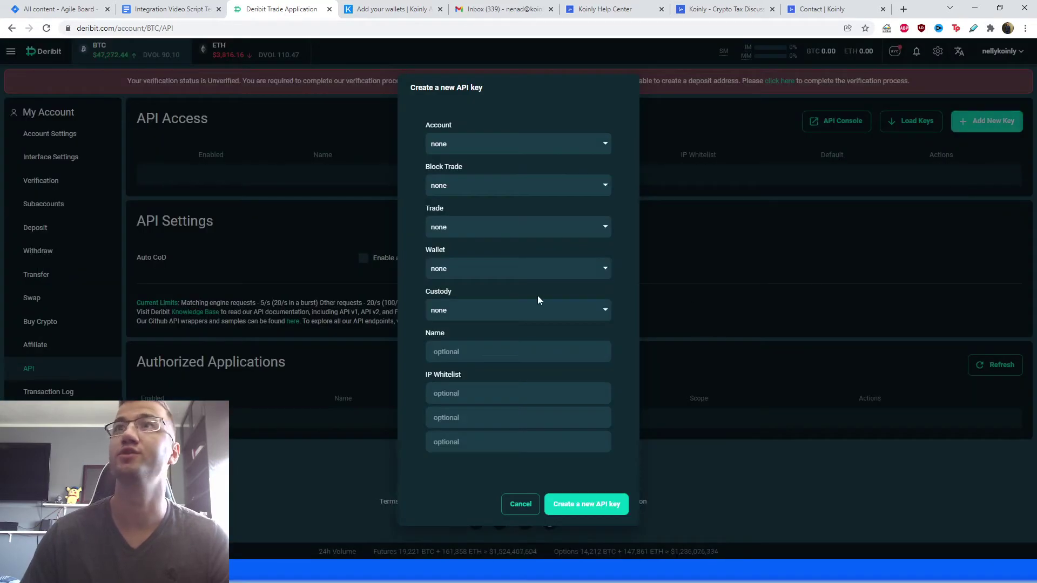
{"action": "left_click", "coordinate": [472, 146]}
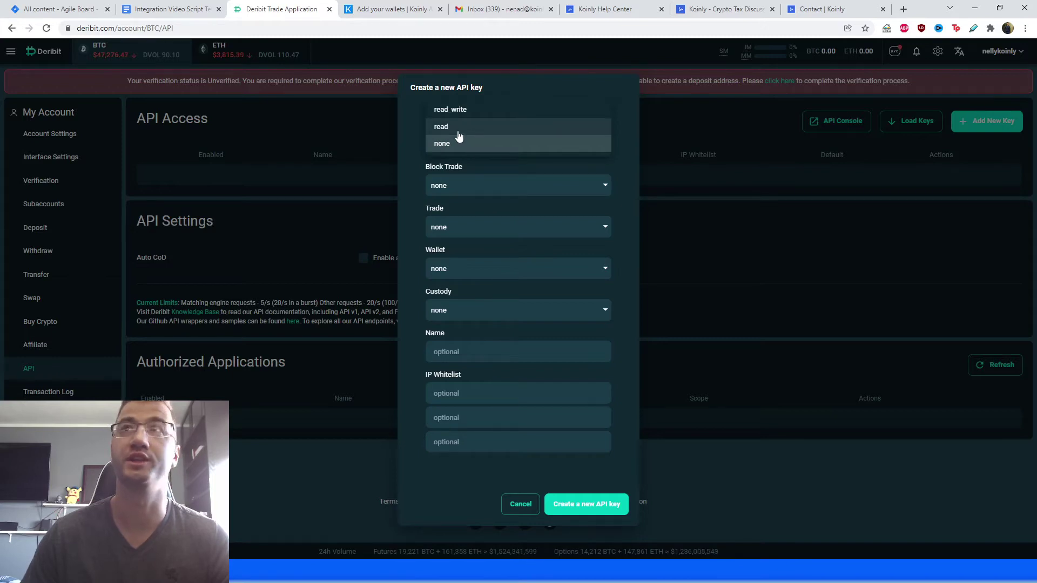
{"action": "left_click", "coordinate": [462, 129]}
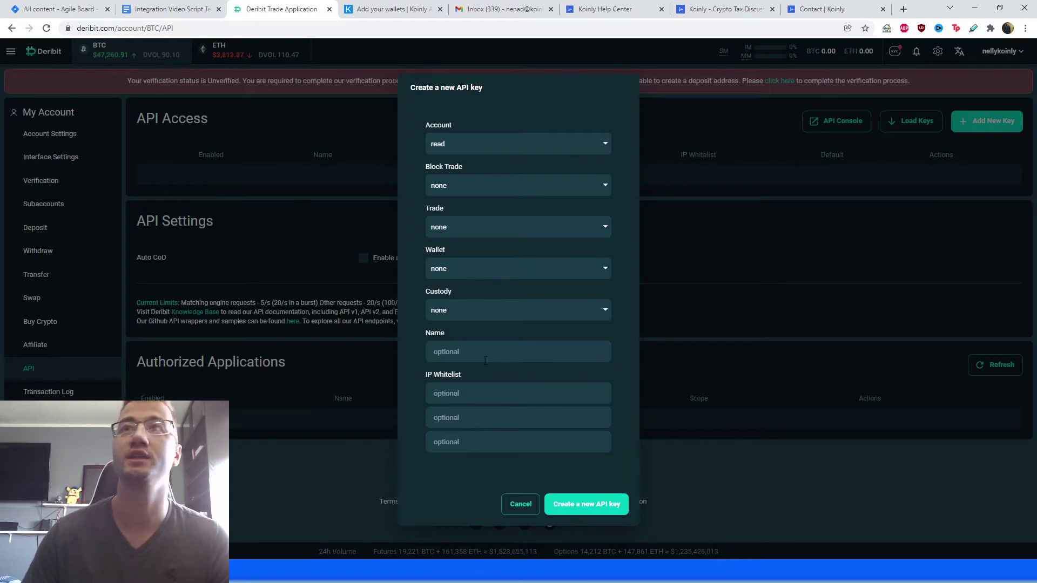
{"action": "left_click", "coordinate": [480, 349]}
{"action": "type", "text": "koinly"}
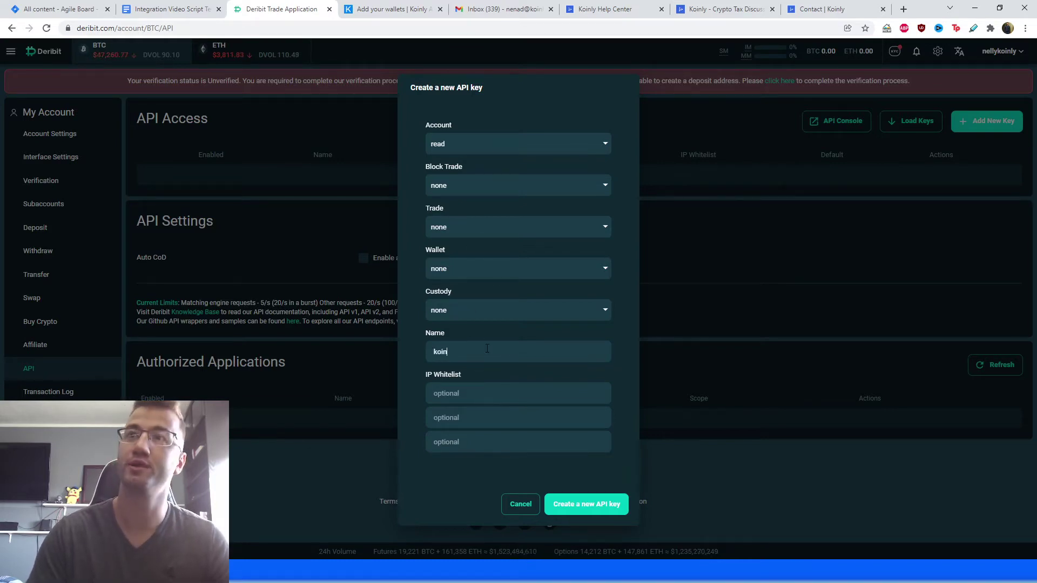
{"action": "left_click", "coordinate": [565, 504]}
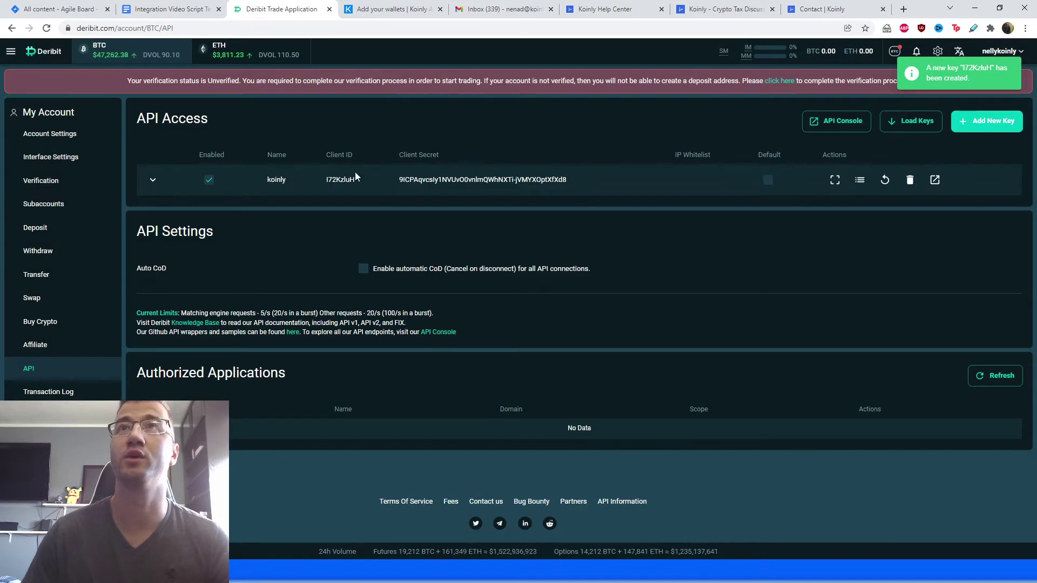
- Copy the new key's Client ID into Koinly's Api key field
{"action": "double_click", "coordinate": [340, 179]}
{"action": "key", "text": "ctrl+c"}
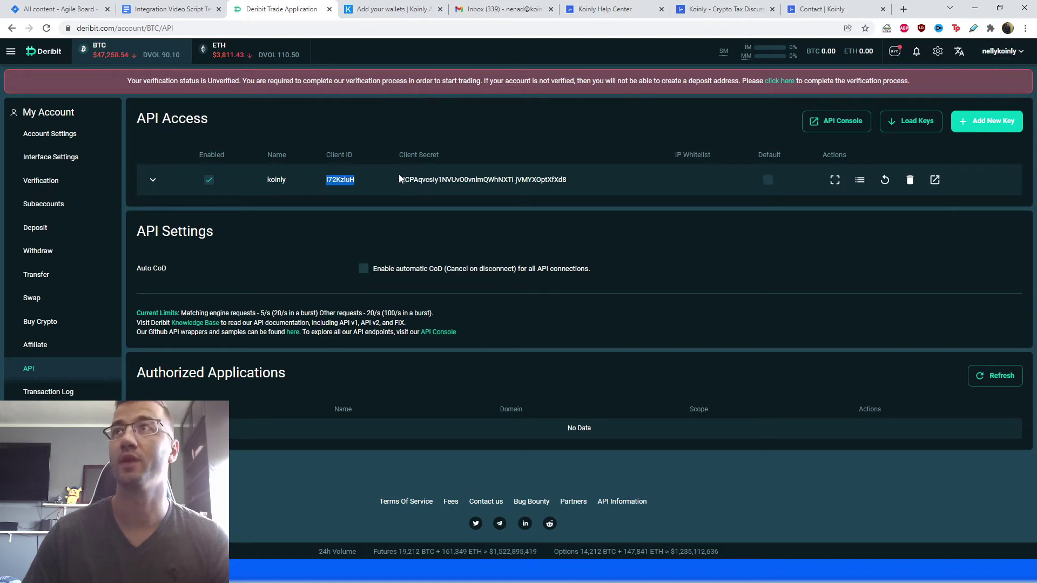
{"action": "left_click_drag", "start_coordinate": [440, 181], "coordinate": [515, 186]}
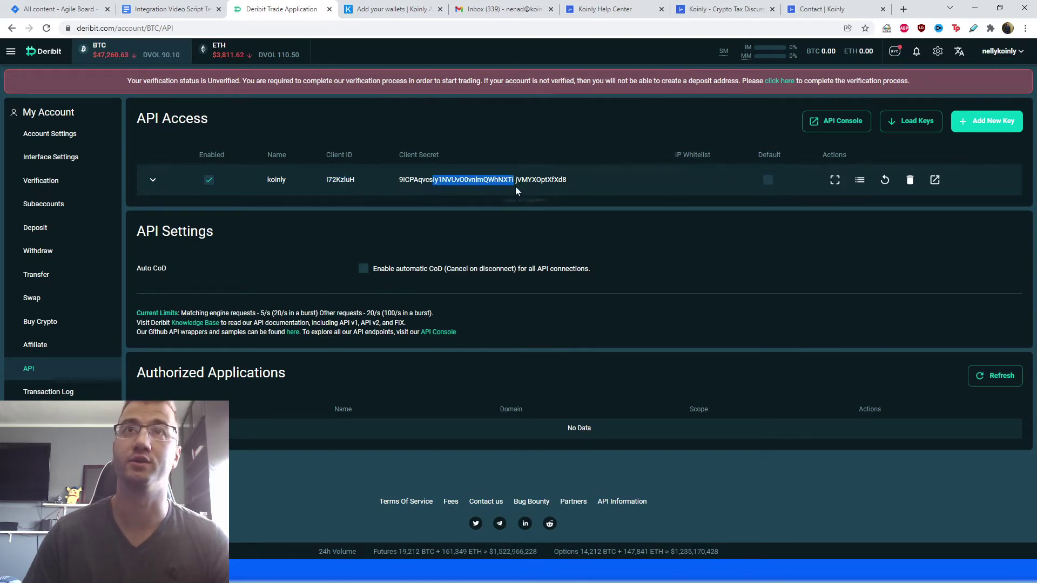
{"action": "left_click", "coordinate": [393, 9]}
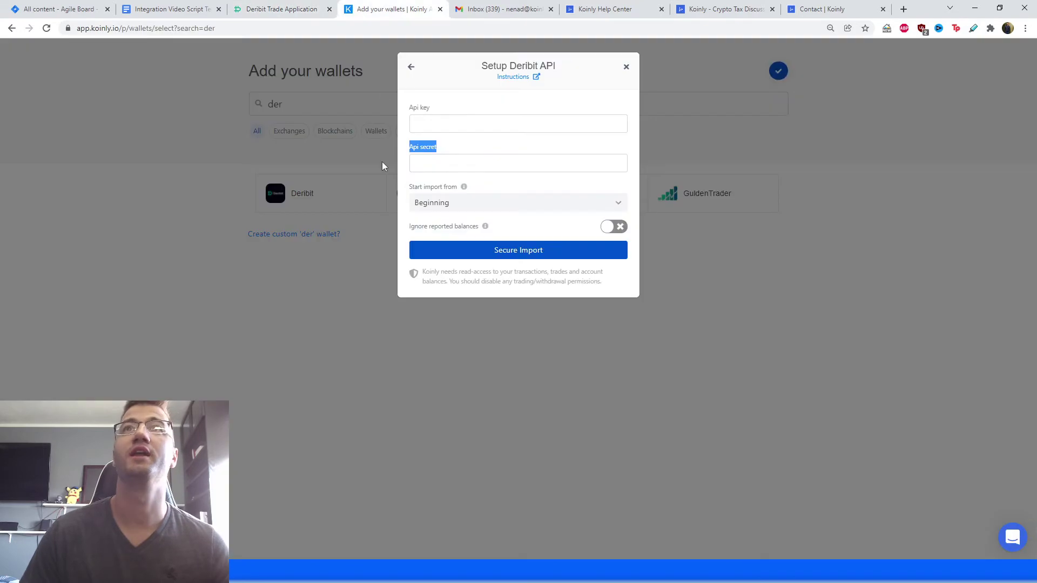
{"action": "key", "text": "ctrl+v"}
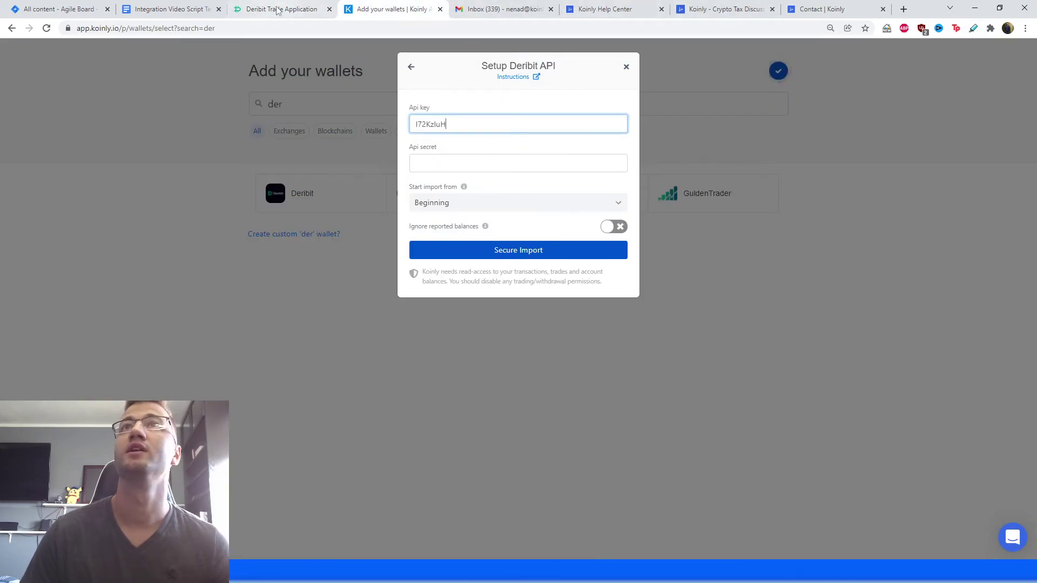
- Paste the Client Secret into Api secret and run Secure Import
{"action": "left_click", "coordinate": [275, 9]}
{"action": "left_click_drag", "start_coordinate": [398, 179], "coordinate": [588, 180]}
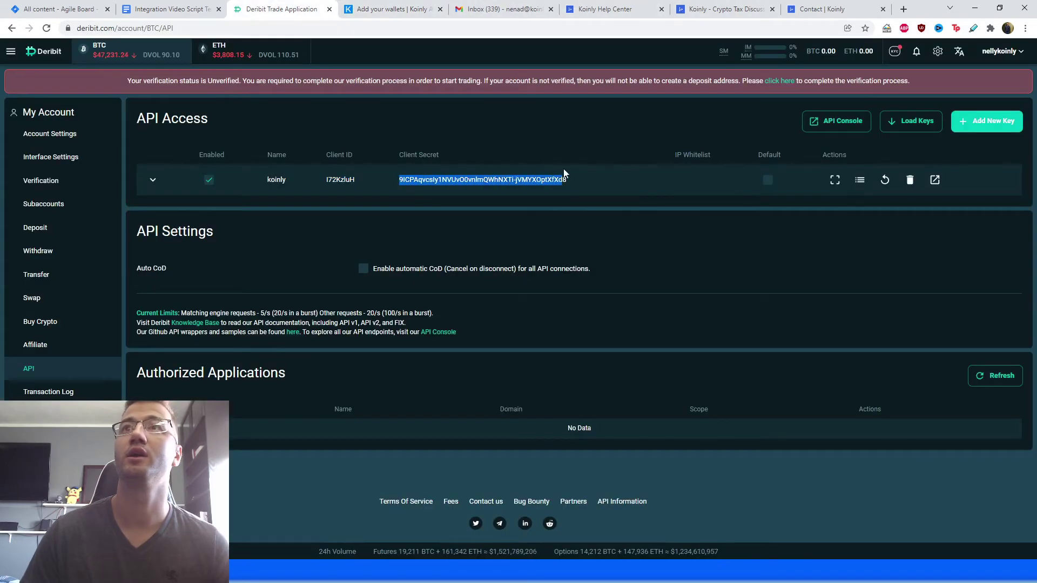
{"action": "left_click", "coordinate": [392, 9]}
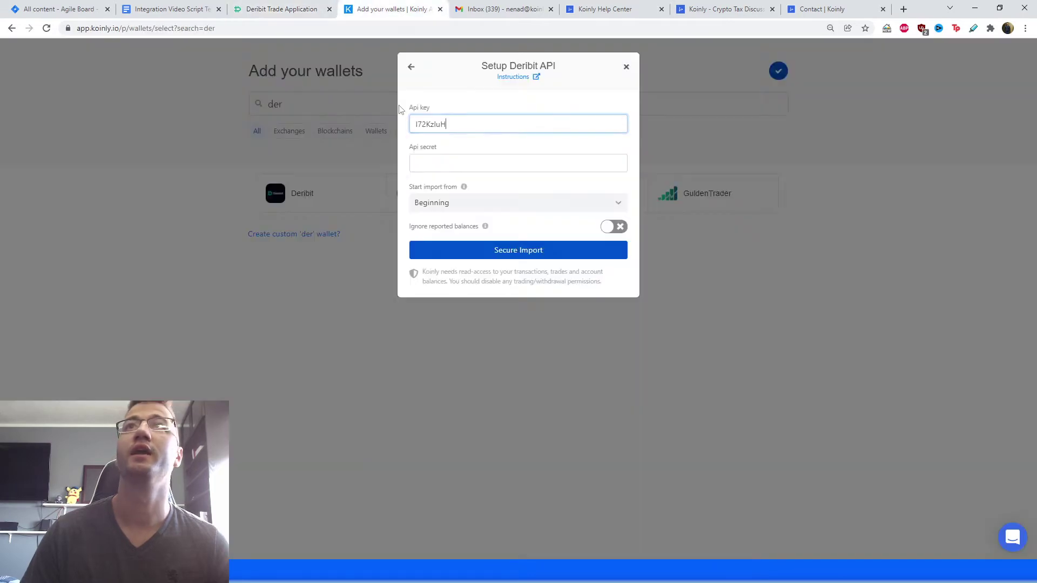
{"action": "left_click", "coordinate": [479, 171]}
{"action": "key", "text": "ctrl+v"}
{"action": "left_click", "coordinate": [505, 250]}
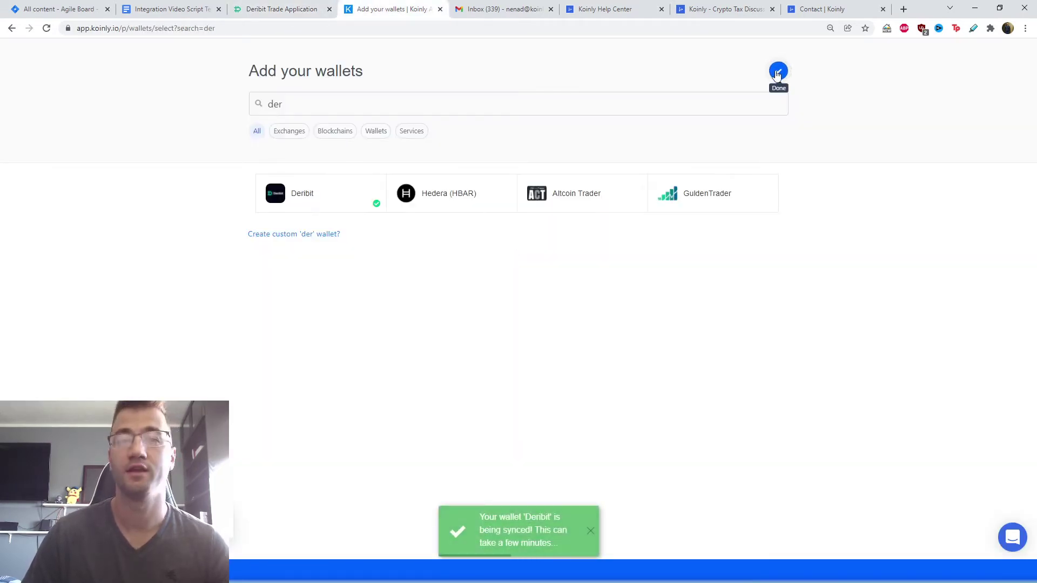
{"action": "left_click", "coordinate": [777, 75]}
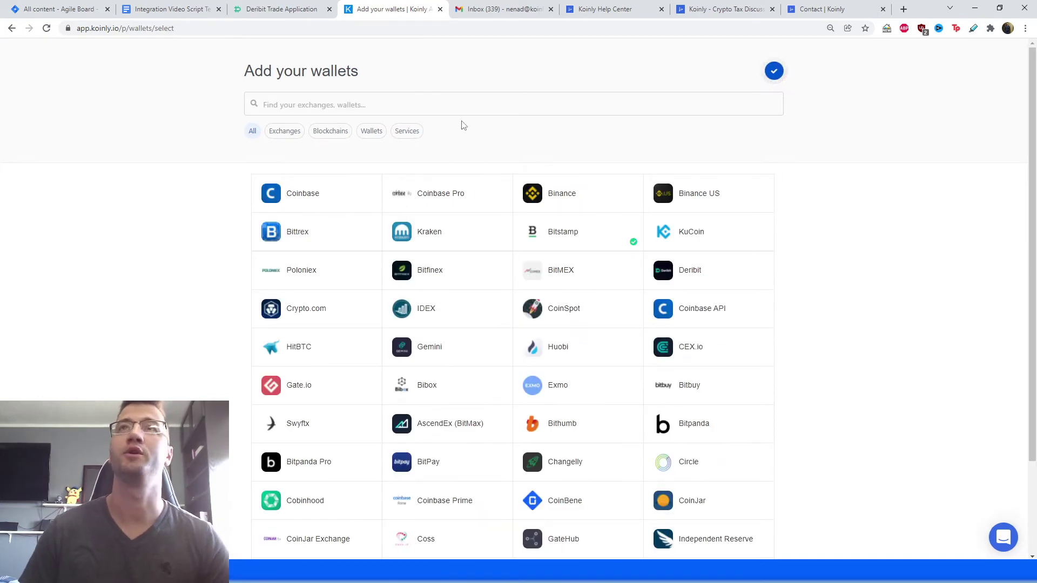
- Add another Deribit wallet via a 'deri' search, choosing Import from file
{"action": "left_click", "coordinate": [413, 107]}
{"action": "type", "text": "de"}
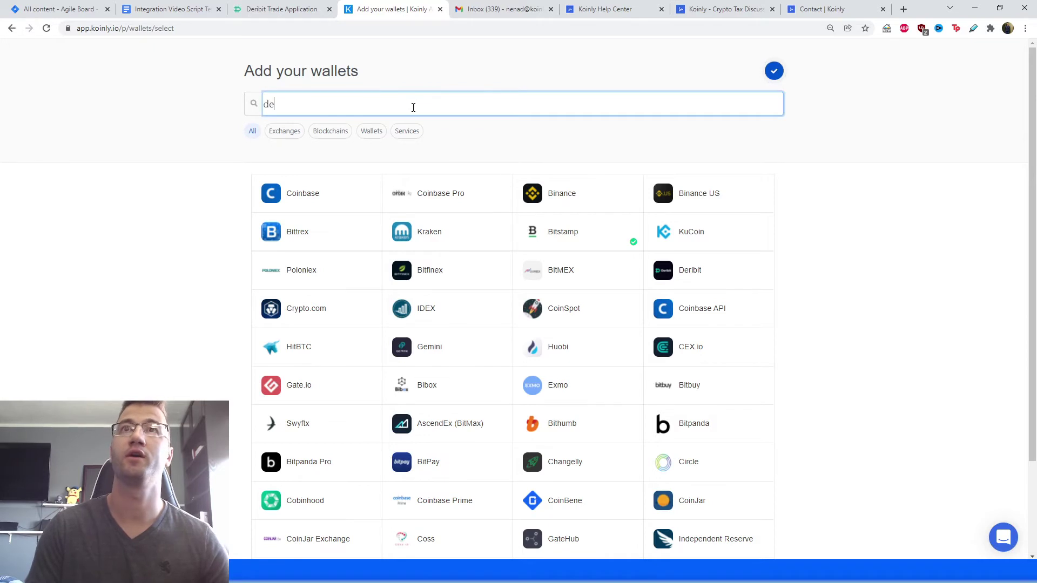
{"action": "type", "text": "ri"}
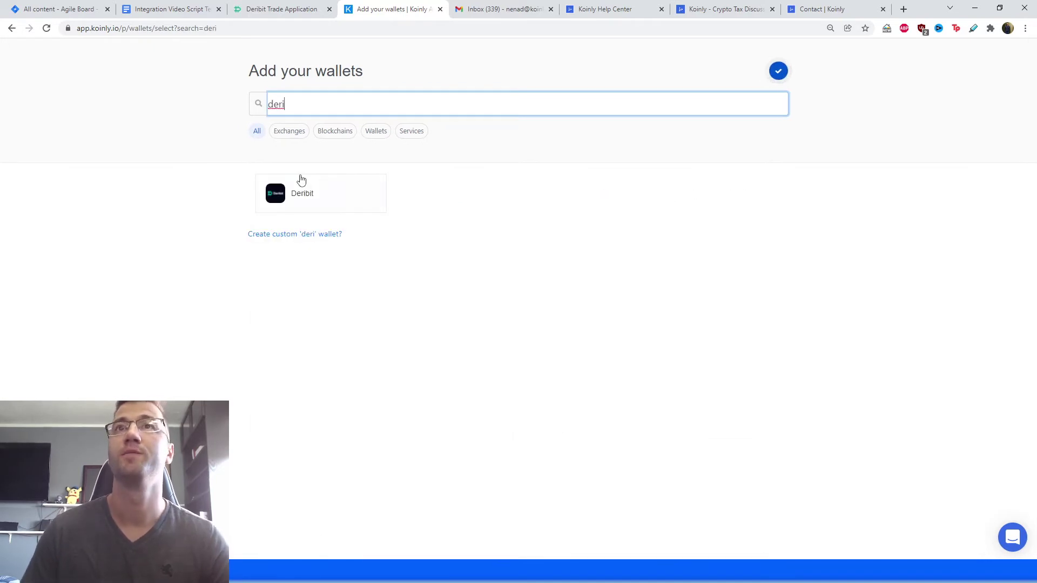
{"action": "left_click", "coordinate": [300, 193]}
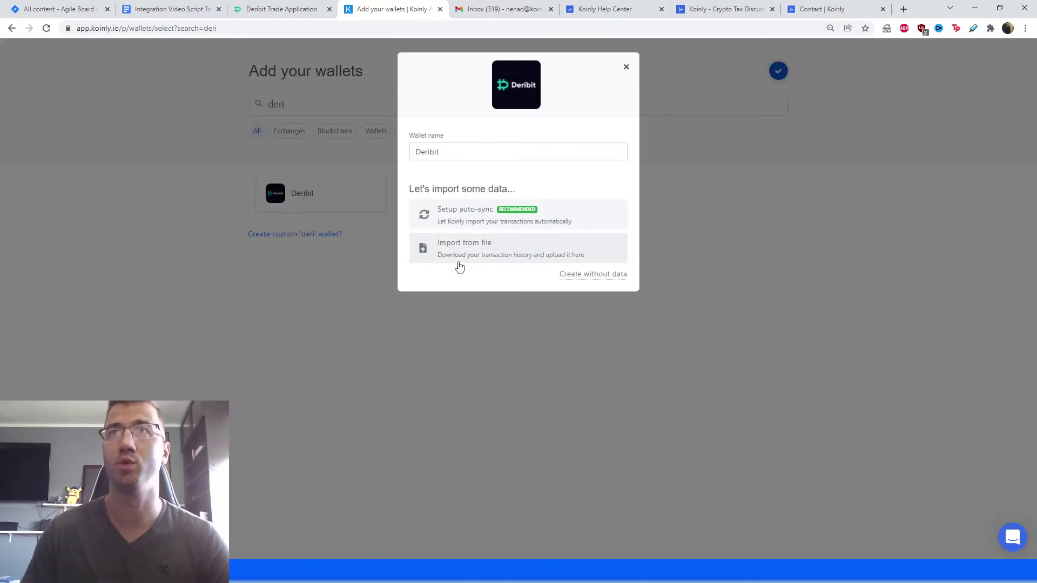
{"action": "left_click", "coordinate": [458, 261]}
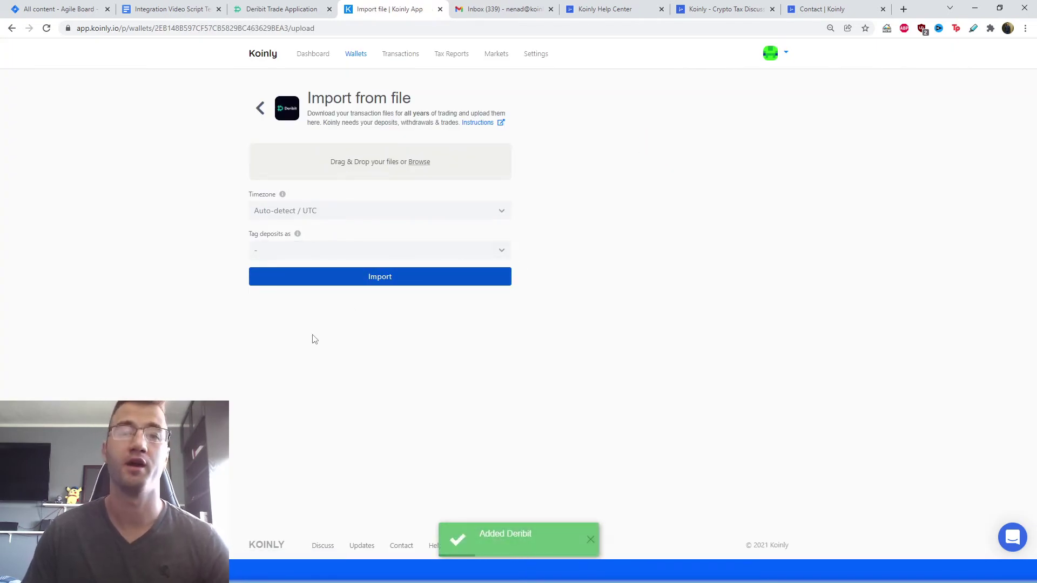
{"action": "key", "text": "ctrl+shift+Tab"}
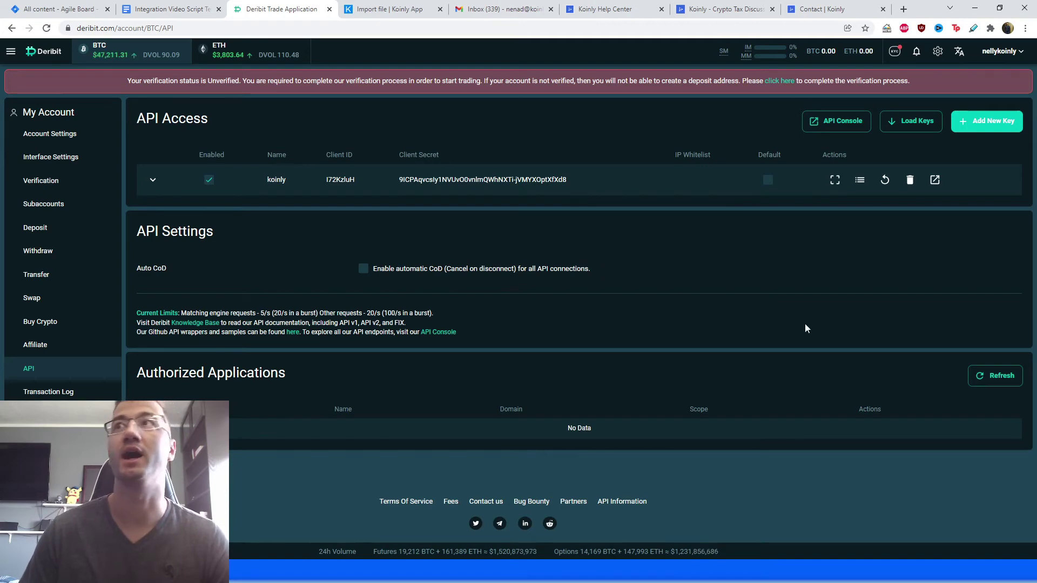
- Download Deribit's transaction log from the Transaction Log page
{"action": "left_click", "coordinate": [59, 393]}
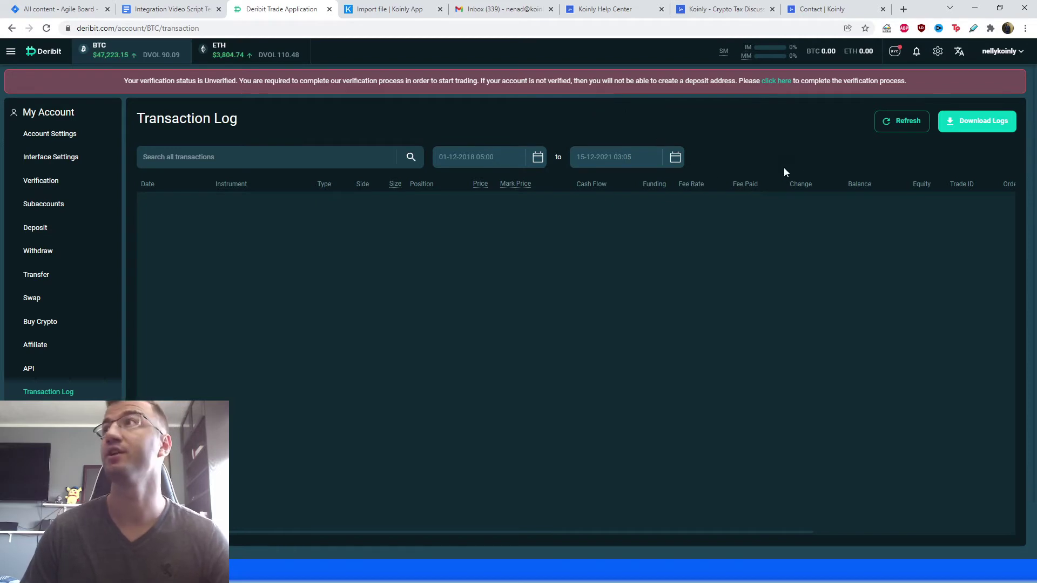
{"action": "left_click", "coordinate": [975, 129]}
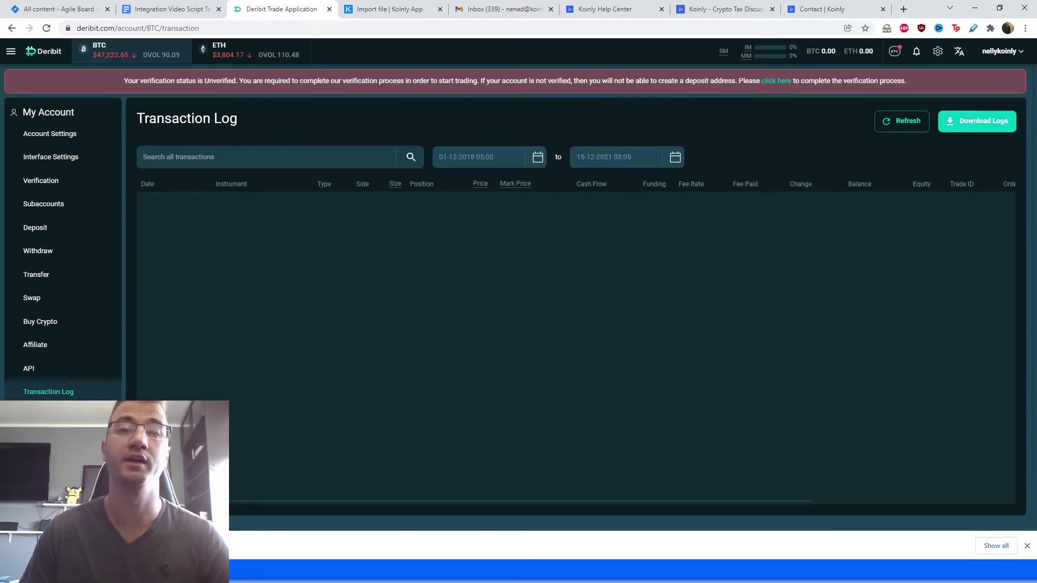
{"action": "key", "text": "ctrl+Tab"}
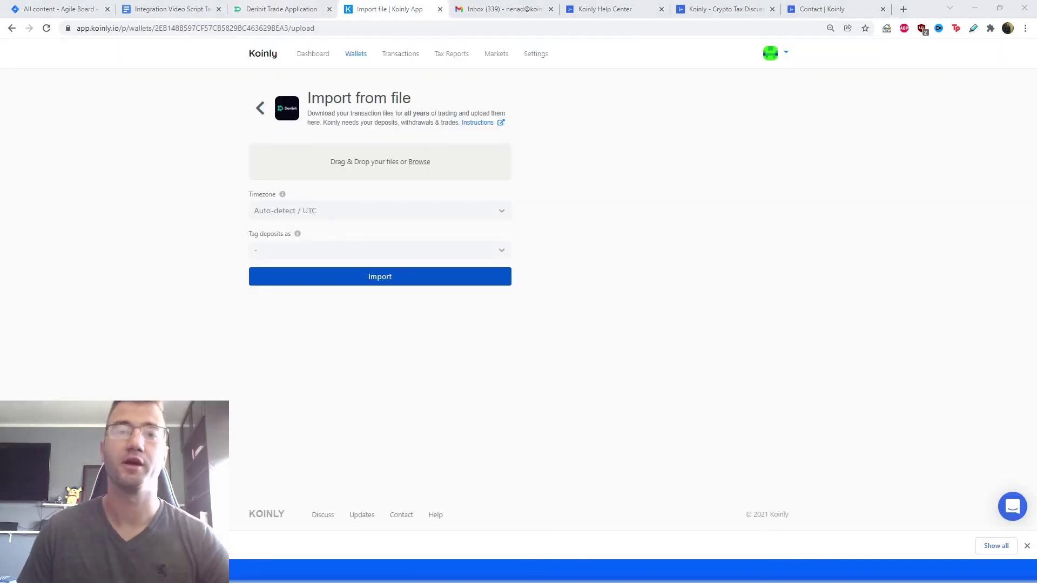
- Drop the downloaded Deribit CSV into Koinly's upload area and import its 26 transactions
{"action": "left_click_drag", "start_coordinate": [81, 546], "coordinate": [358, 160]}
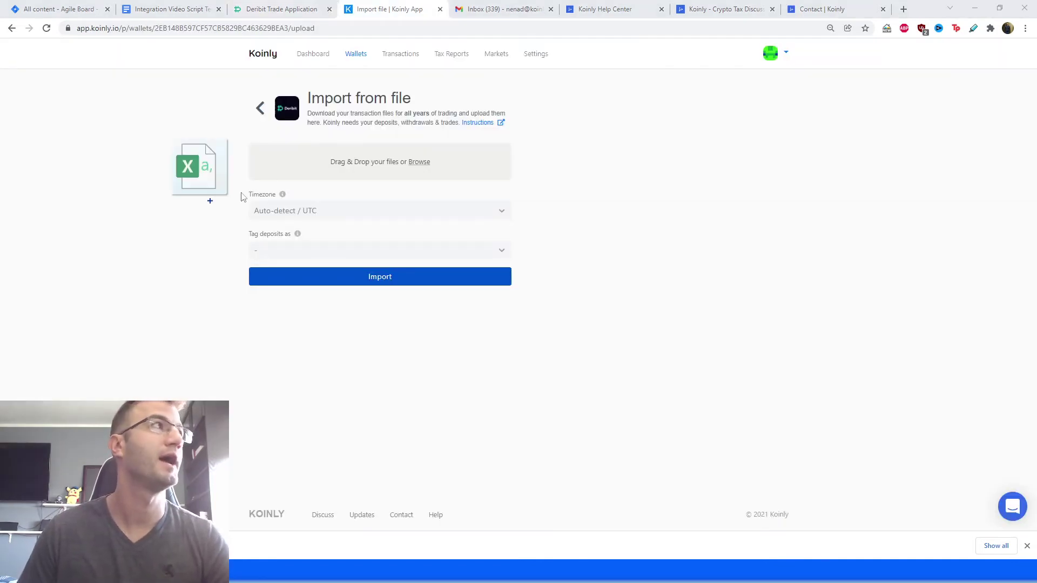
{"action": "left_click", "coordinate": [397, 286]}
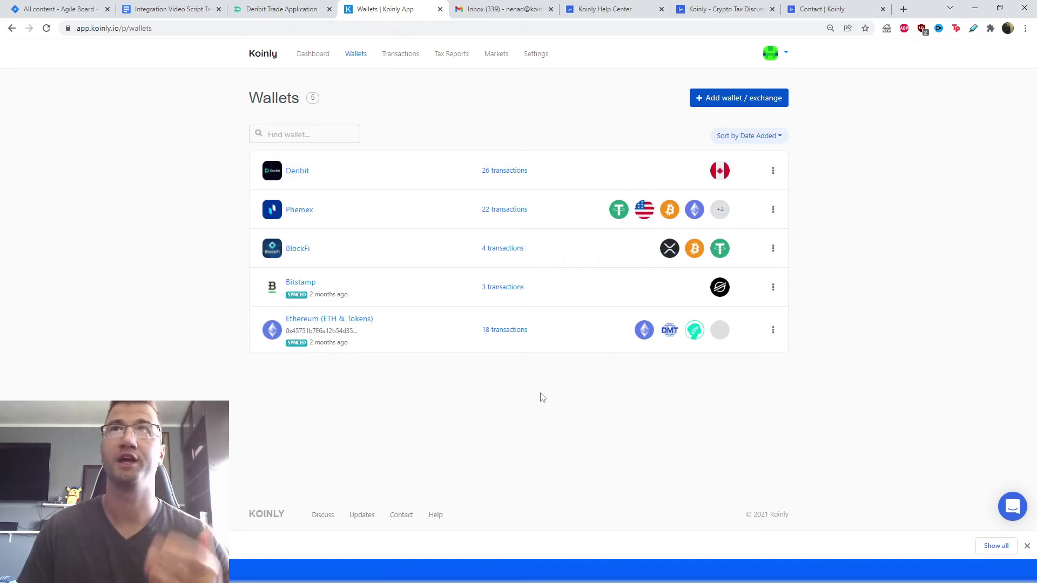
- Review the 2021-22 tax summary (CA$2,387.94 gains) and the available report types
{"action": "left_click", "coordinate": [448, 55]}
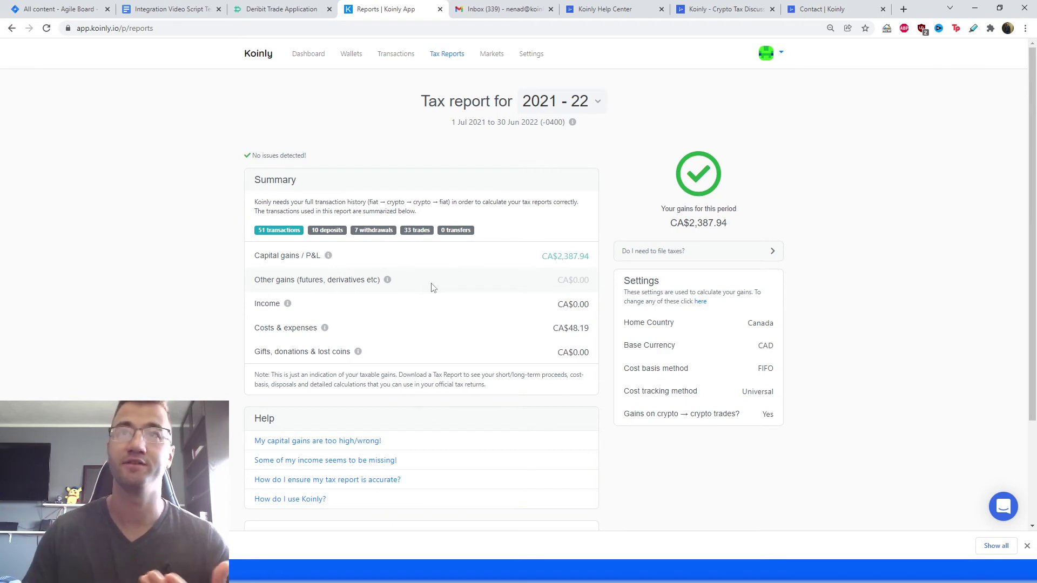
{"action": "scroll", "coordinate": [448, 411], "scroll_direction": "down", "scroll_amount": 2}
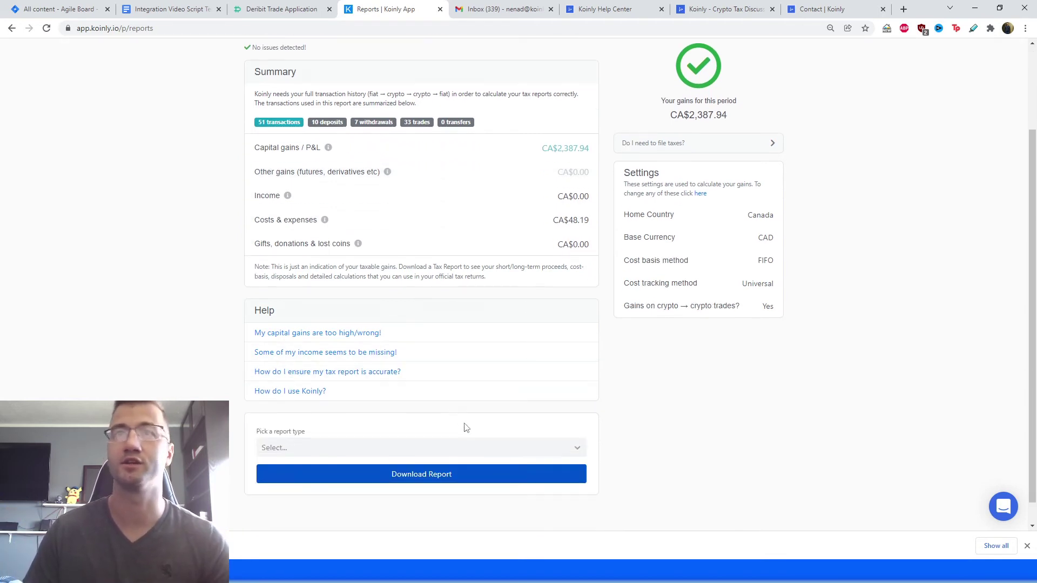
{"action": "scroll", "coordinate": [495, 390], "scroll_direction": "down", "scroll_amount": 1}
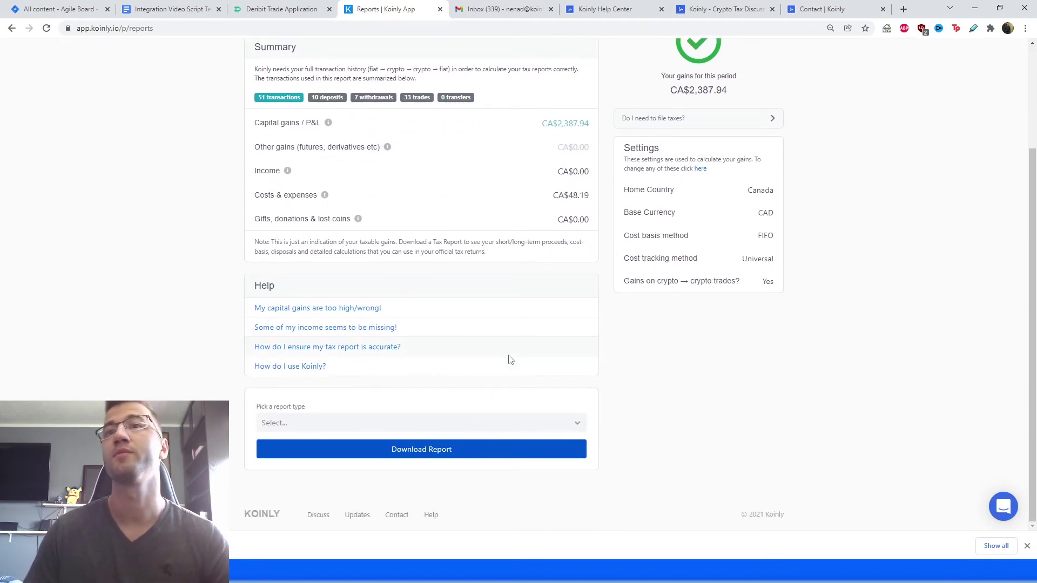
{"action": "left_click", "coordinate": [1027, 546]}
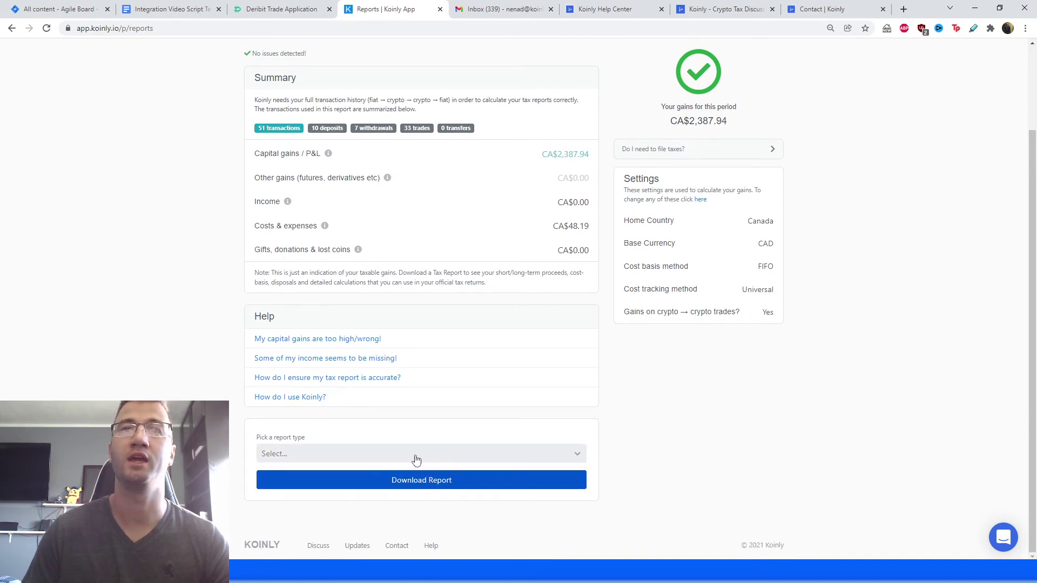
{"action": "left_click", "coordinate": [431, 462]}
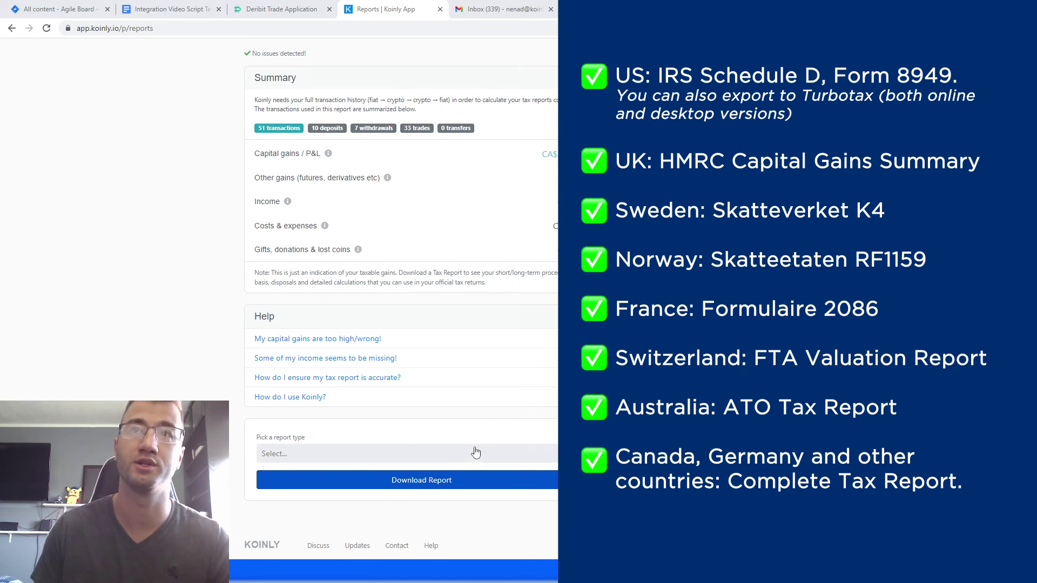
{"action": "left_click", "coordinate": [459, 454]}
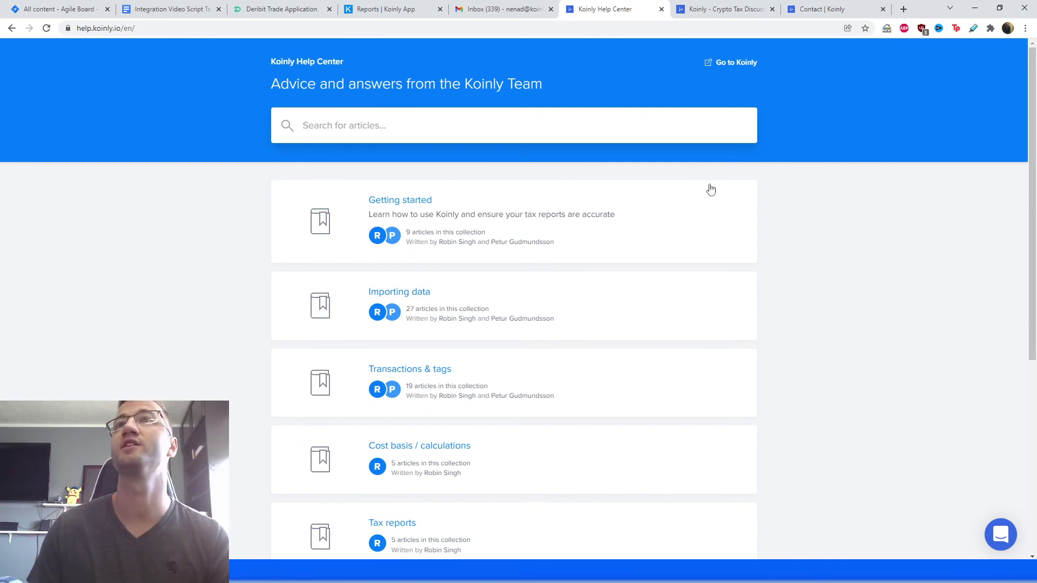
- Browse the Help Center collections, the Discuss forum, then the Contact Koinly page
{"action": "scroll", "coordinate": [405, 250], "scroll_direction": "down", "scroll_amount": 1}
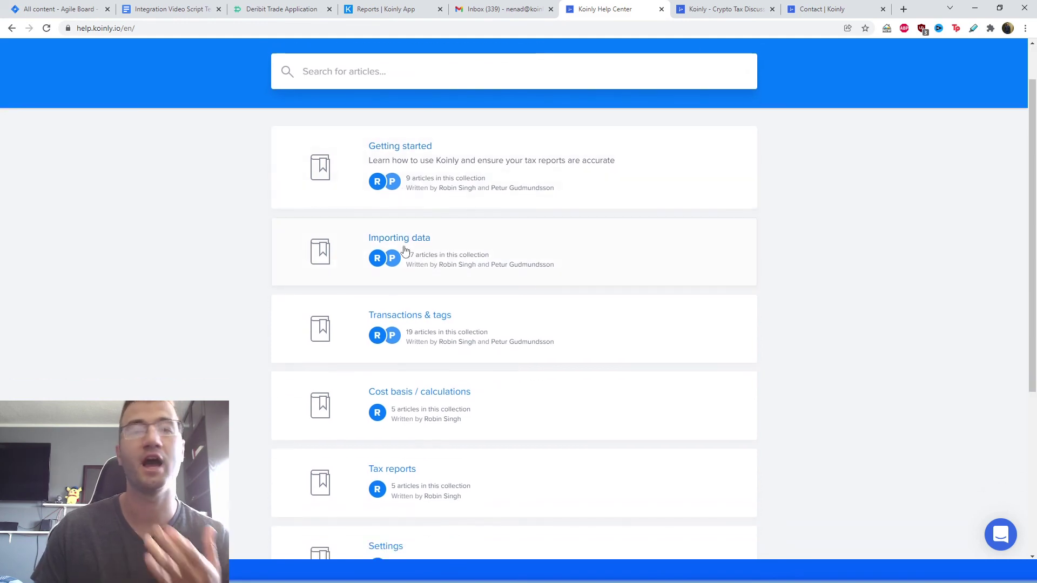
{"action": "scroll", "coordinate": [405, 250], "scroll_direction": "down", "scroll_amount": 3}
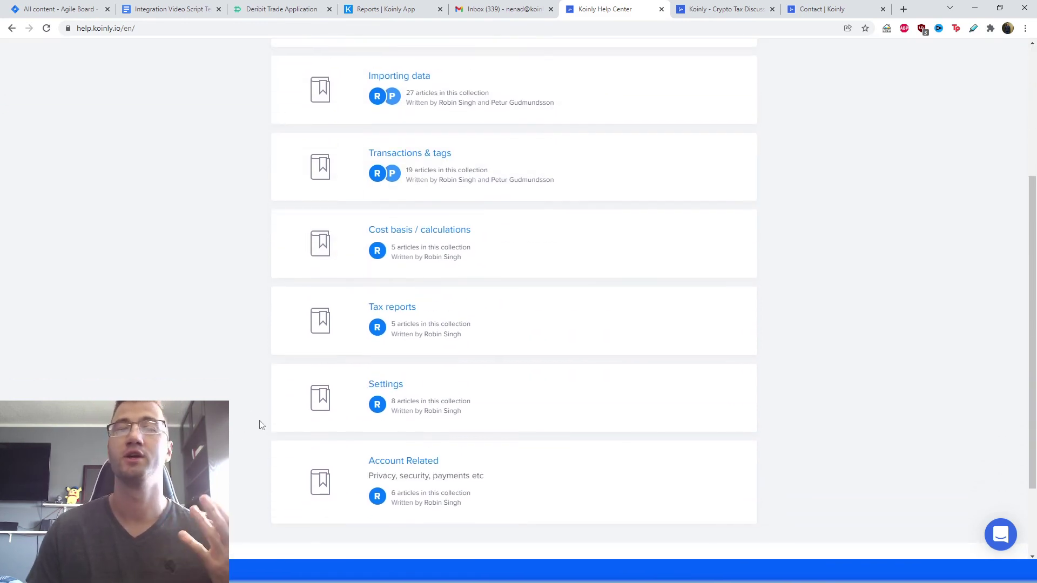
{"action": "left_click", "coordinate": [707, 16]}
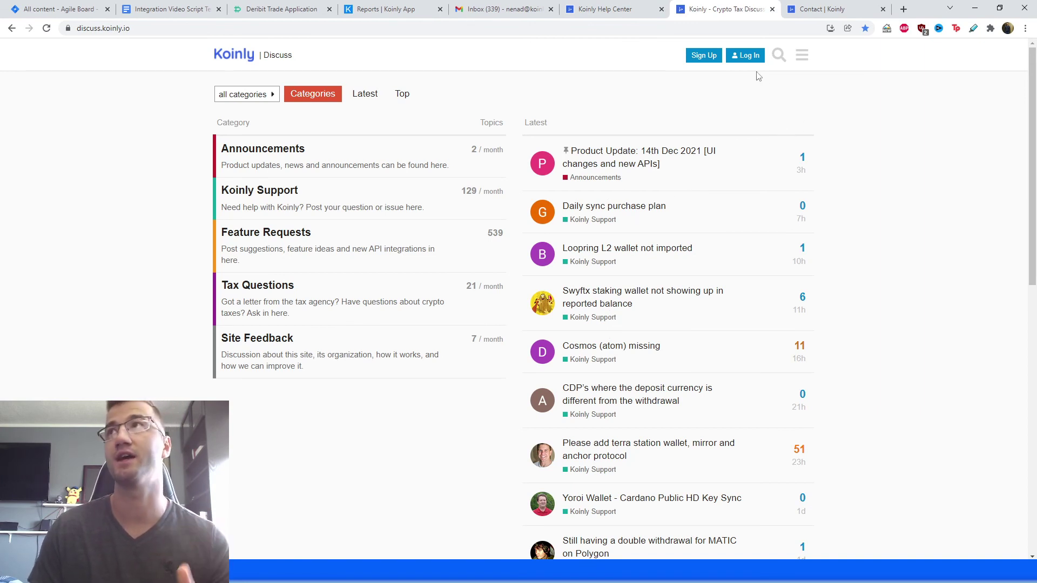
{"action": "left_click", "coordinate": [837, 8]}
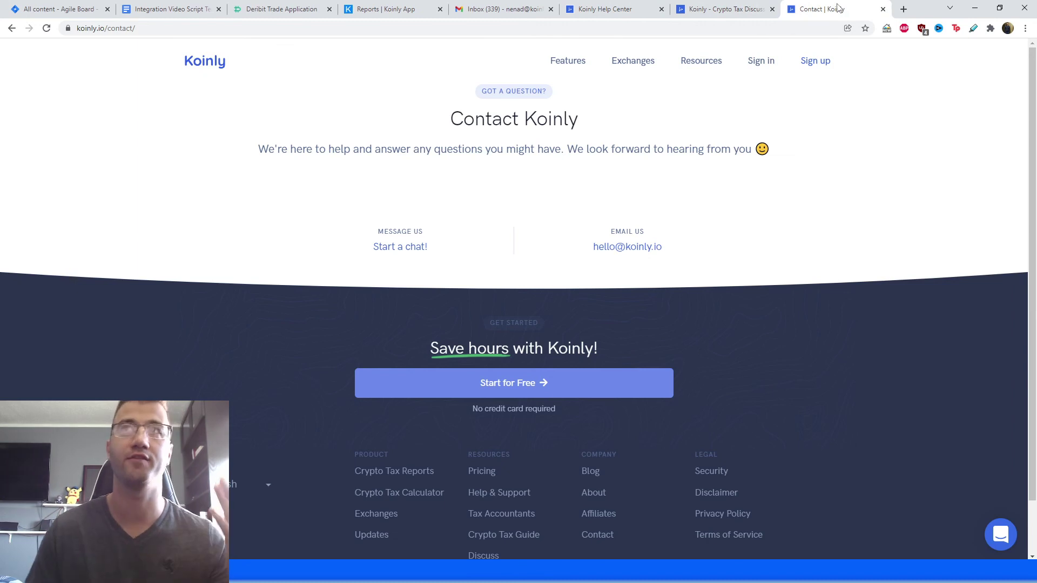